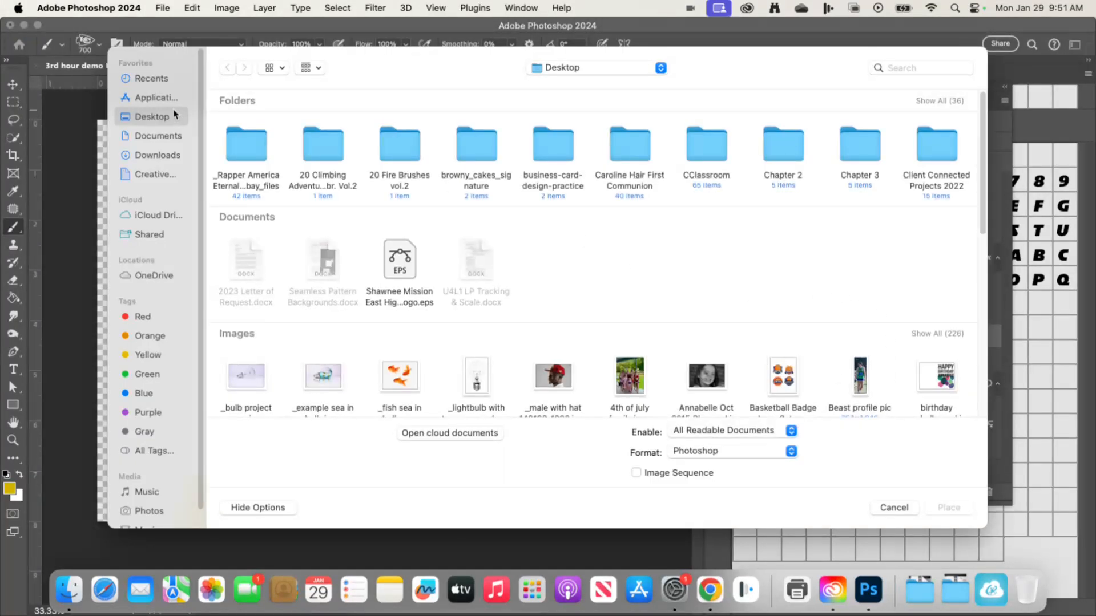
- Place the image "chiefs logo transparent.png" from the Desktop at its default size and position in the centre of the canvas
{"action": "left_click", "coordinate": [934, 335]}
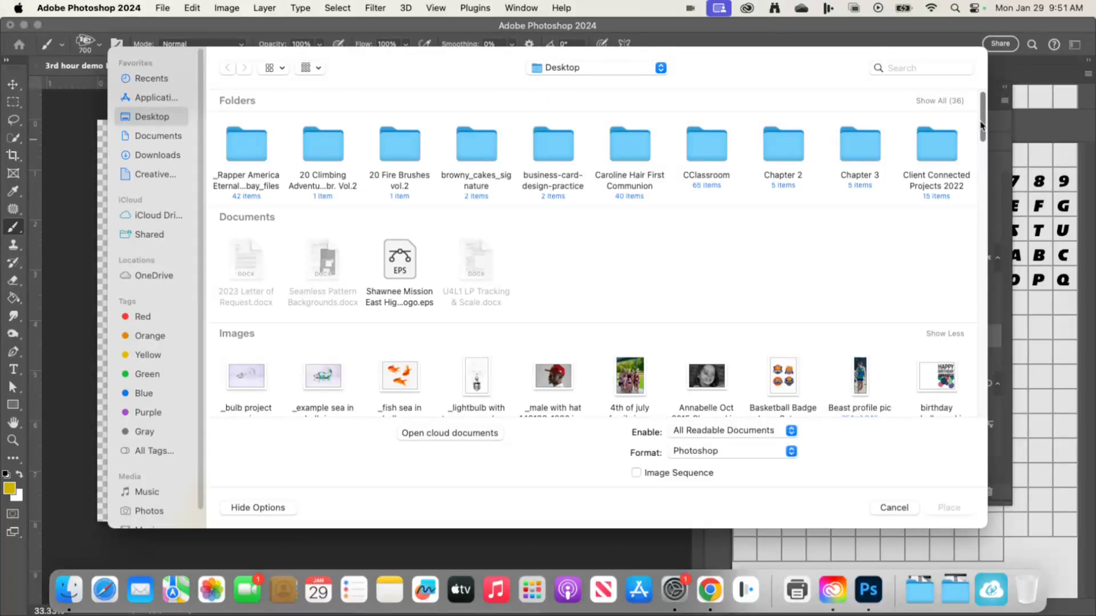
{"action": "scroll", "coordinate": [593, 263], "scroll_direction": "down", "scroll_amount": 10}
{"action": "left_click", "coordinate": [320, 208]}
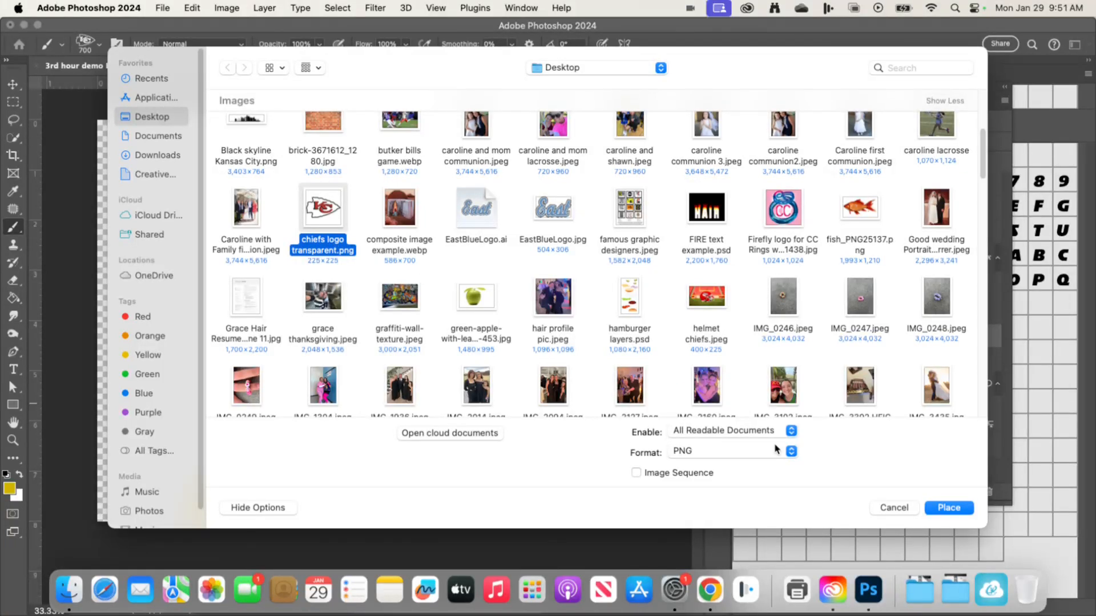
{"action": "left_click", "coordinate": [957, 505]}
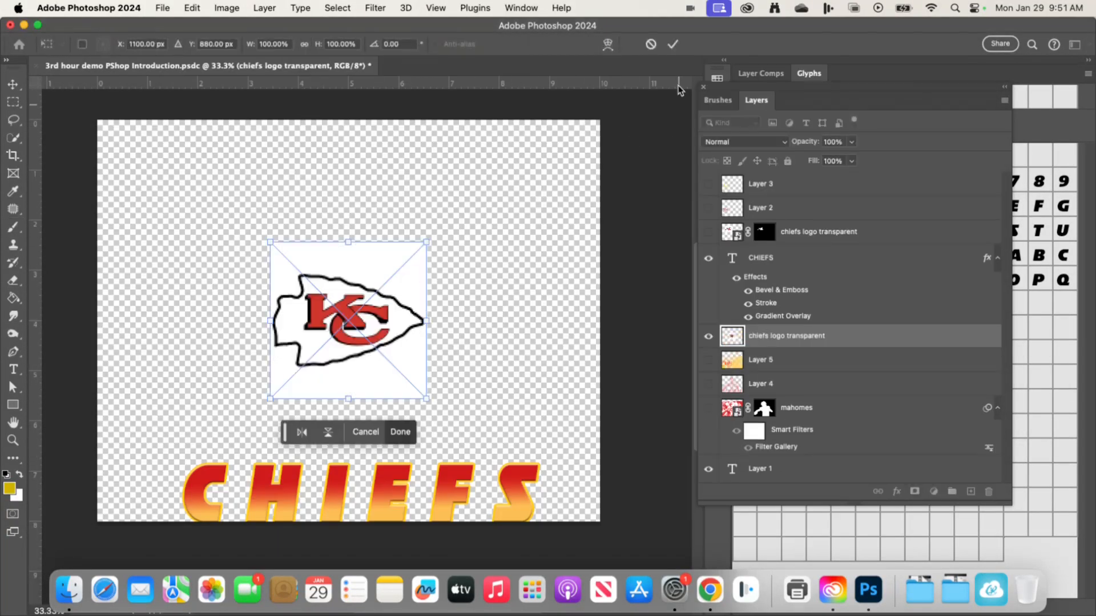
{"action": "left_click", "coordinate": [674, 45]}
{"action": "key", "text": "b"}
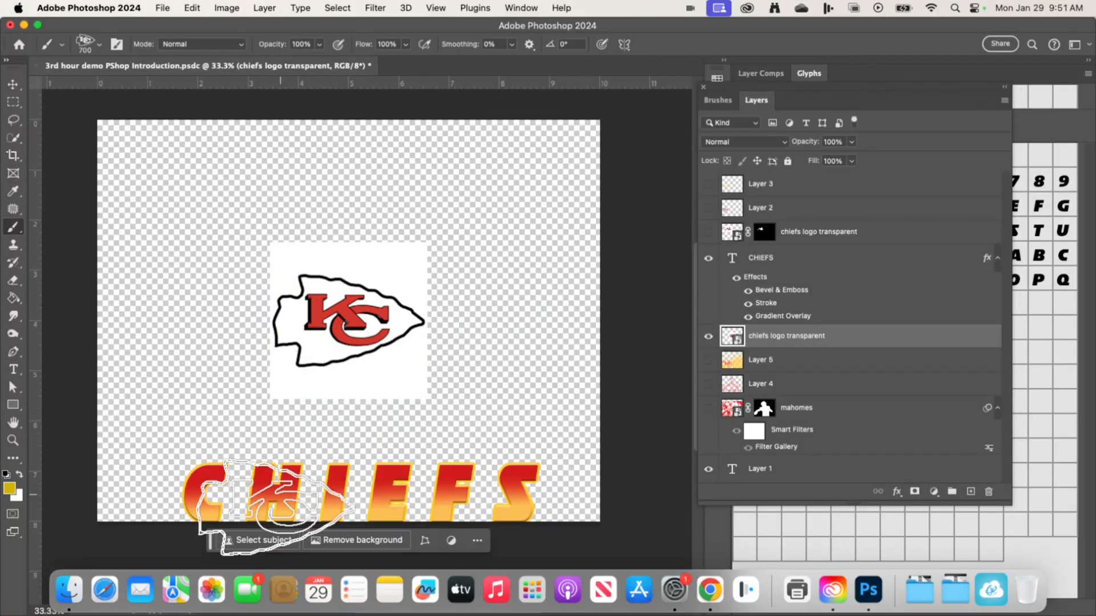
- Remove the white background around the placed Chiefs logo
{"action": "left_click_drag", "start_coordinate": [210, 540], "coordinate": [217, 407]}
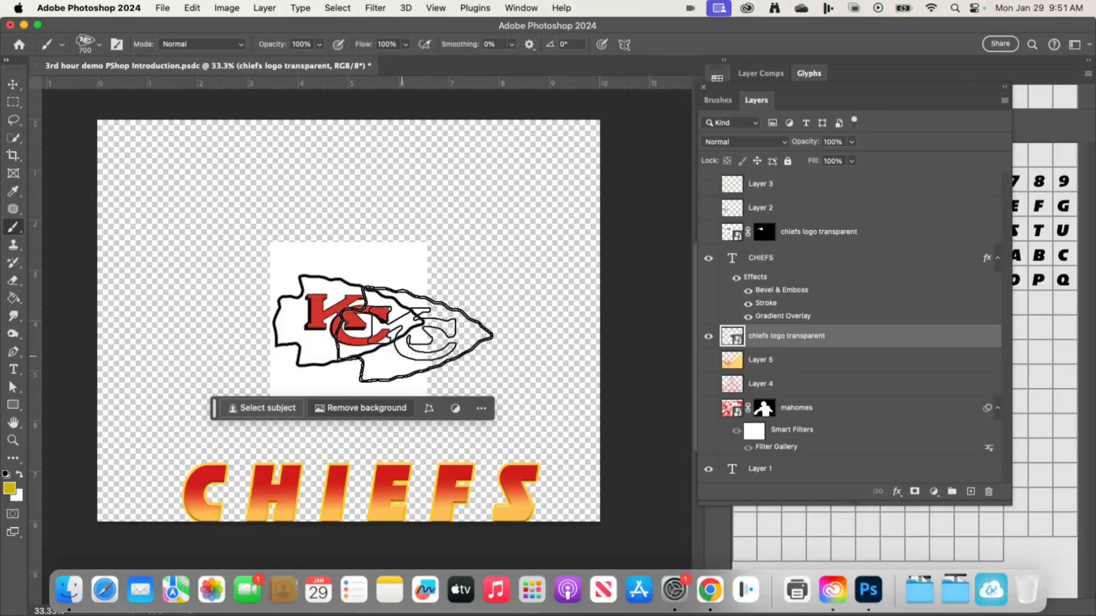
{"action": "left_click", "coordinate": [524, 8]}
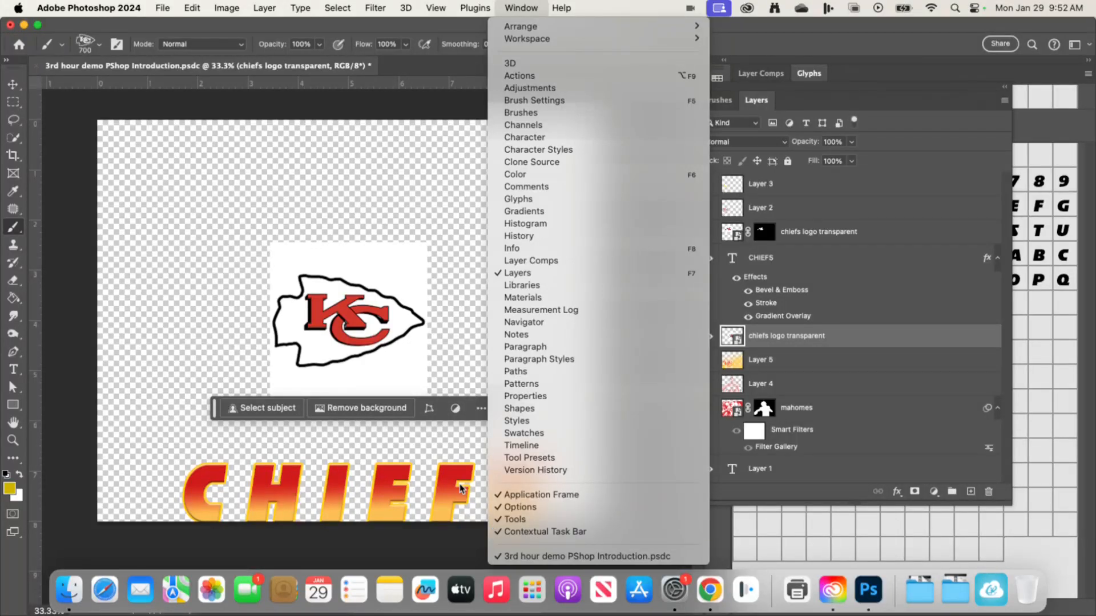
{"action": "left_click", "coordinate": [364, 410]}
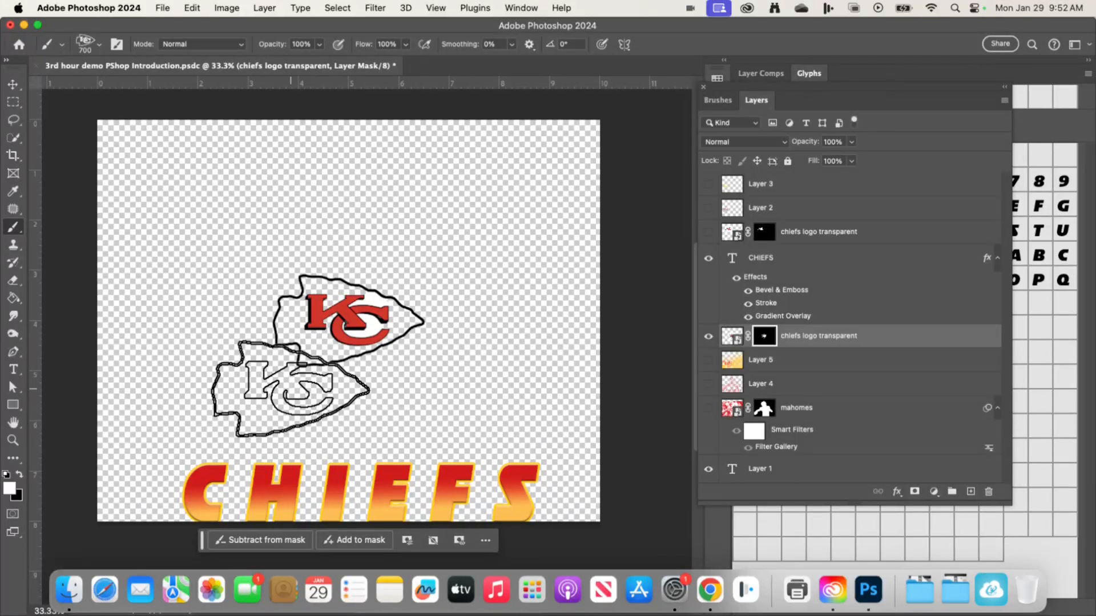
- Draw a rectangular marquee selection closely around the placed Chiefs logo
{"action": "left_click", "coordinate": [11, 105]}
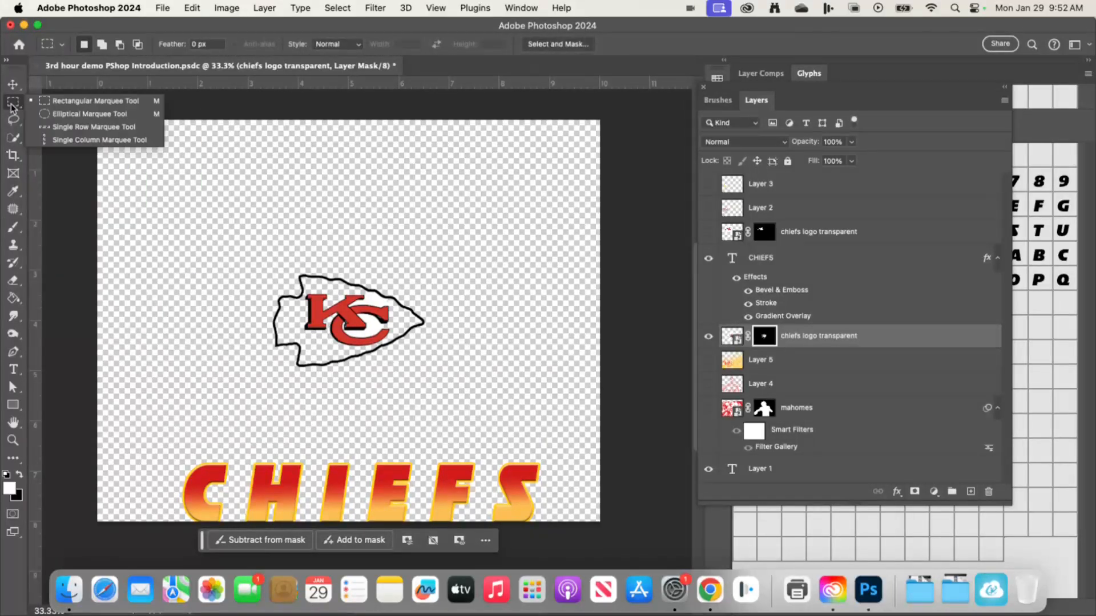
{"action": "left_click", "coordinate": [66, 106]}
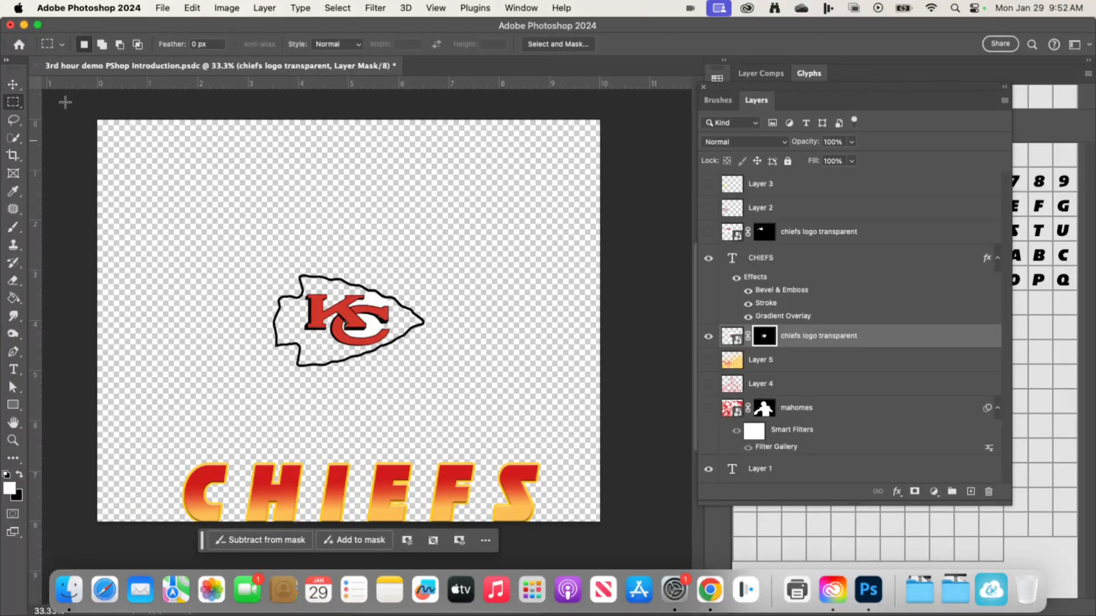
{"action": "left_click_drag", "start_coordinate": [248, 261], "coordinate": [444, 390]}
{"action": "left_click_drag", "start_coordinate": [257, 262], "coordinate": [466, 394]}
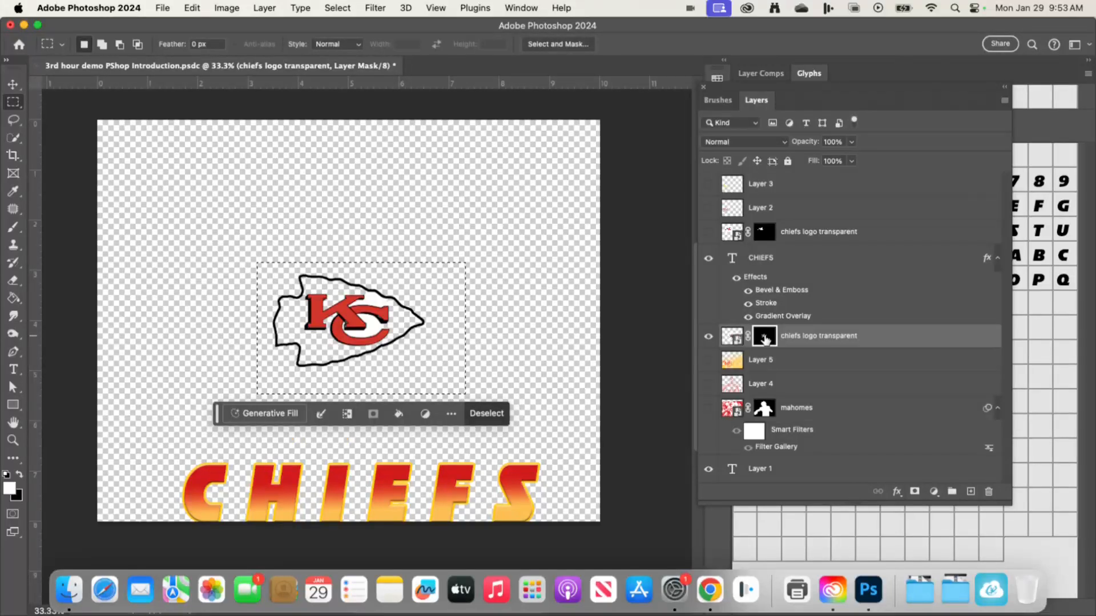
- Make the logo layer's image active instead of its mask and clear the marquee selection
{"action": "left_click", "coordinate": [731, 339]}
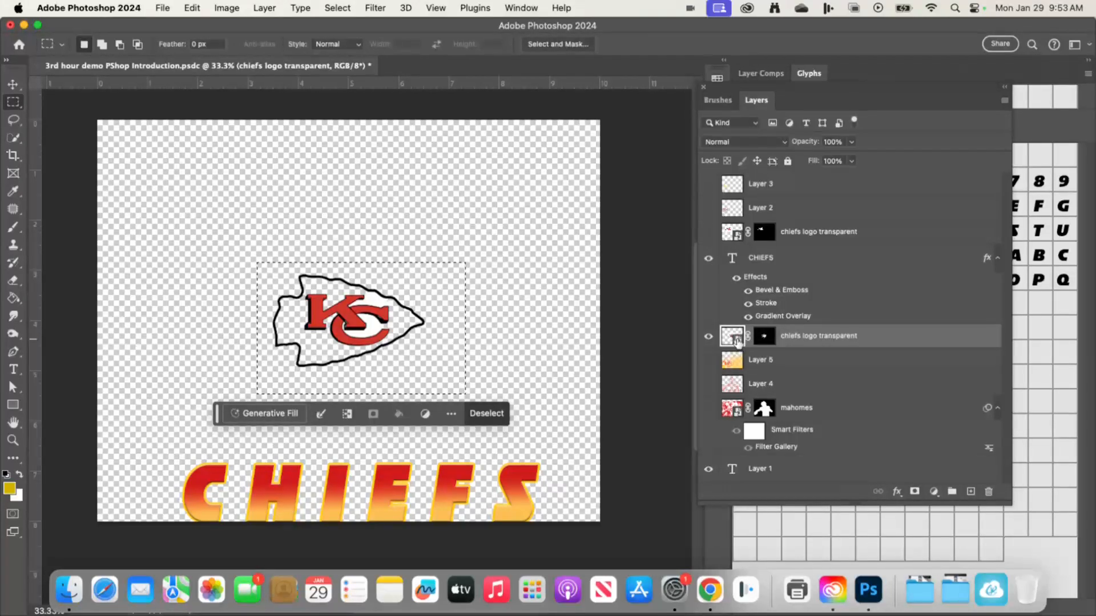
{"action": "key", "text": "super+d"}
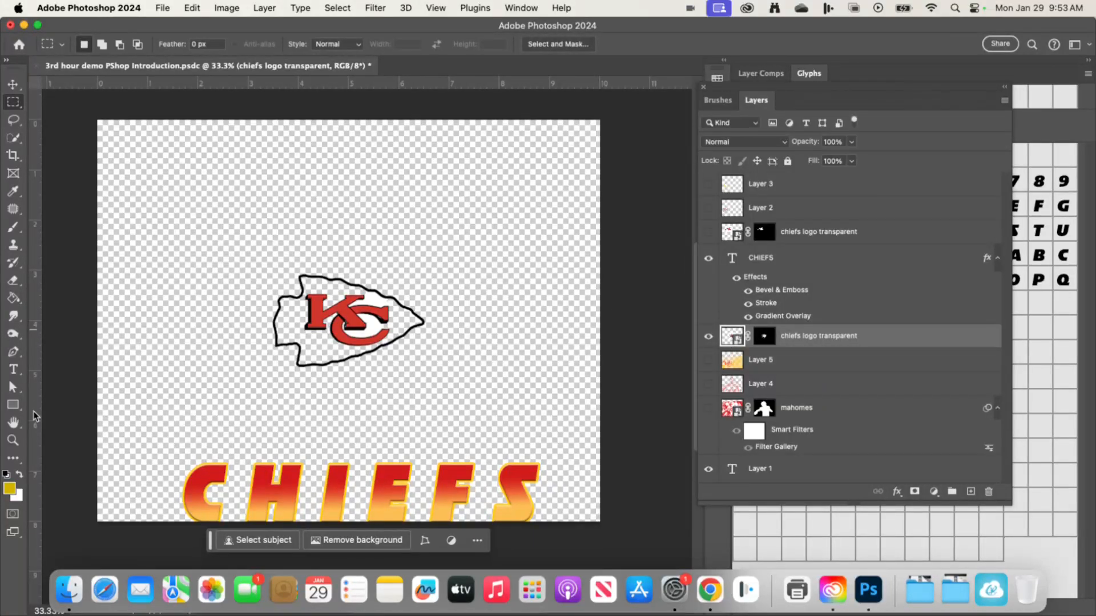
- Set the foreground color to the dark red ae1b1b
{"action": "left_click", "coordinate": [10, 490]}
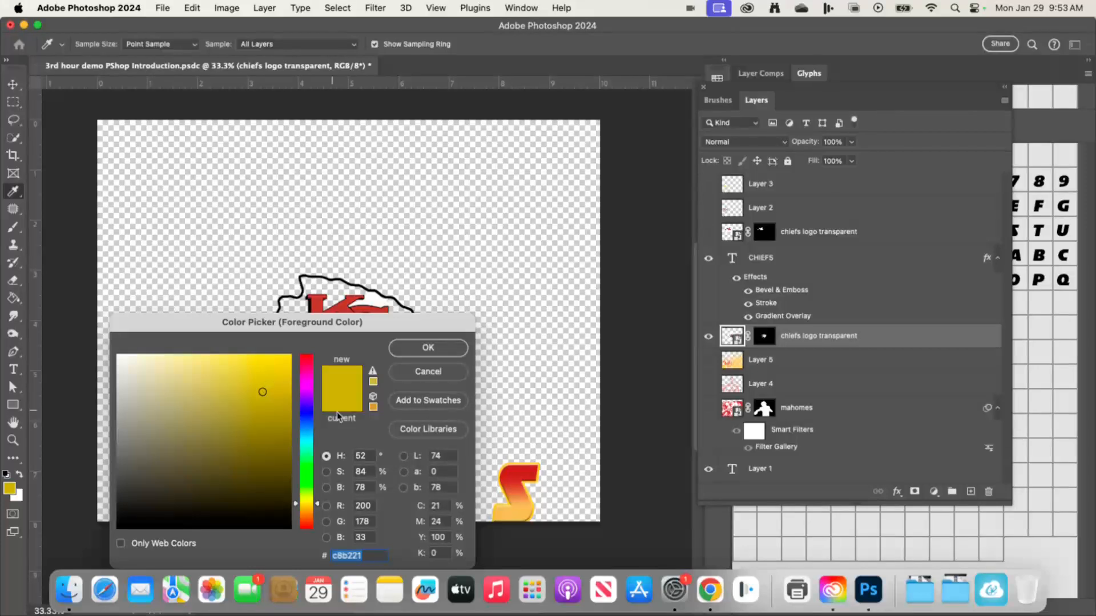
{"action": "left_click_drag", "start_coordinate": [311, 505], "coordinate": [297, 334]}
{"action": "left_click_drag", "start_coordinate": [250, 381], "coordinate": [264, 409]}
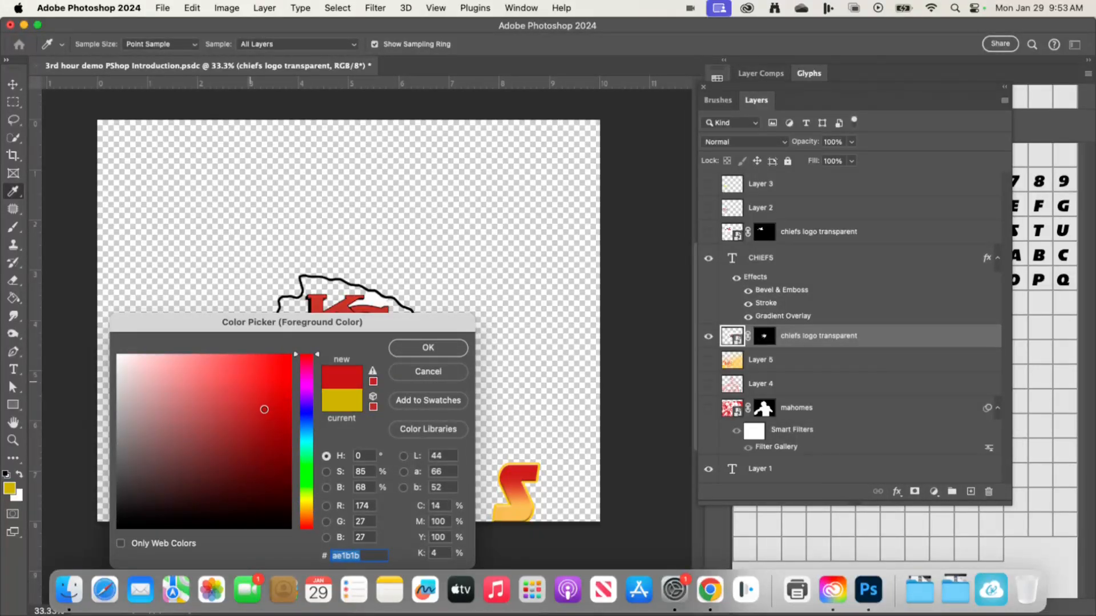
{"action": "left_click", "coordinate": [428, 347]}
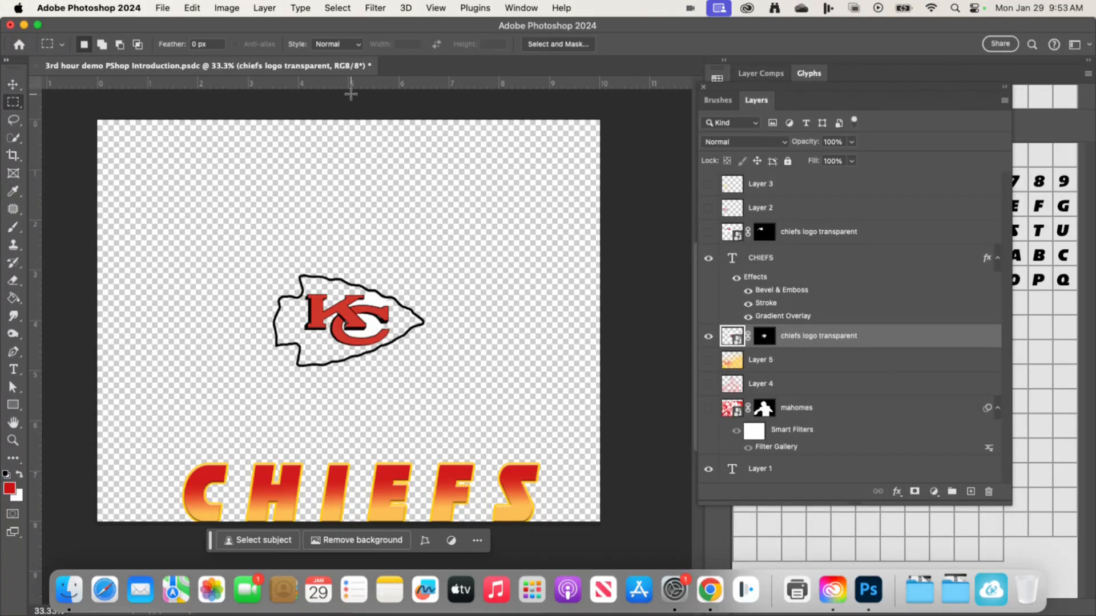
- Choose the Chiefs 2 preset for the Brush tool and reduce its size to 396 px
{"action": "left_click", "coordinate": [13, 226]}
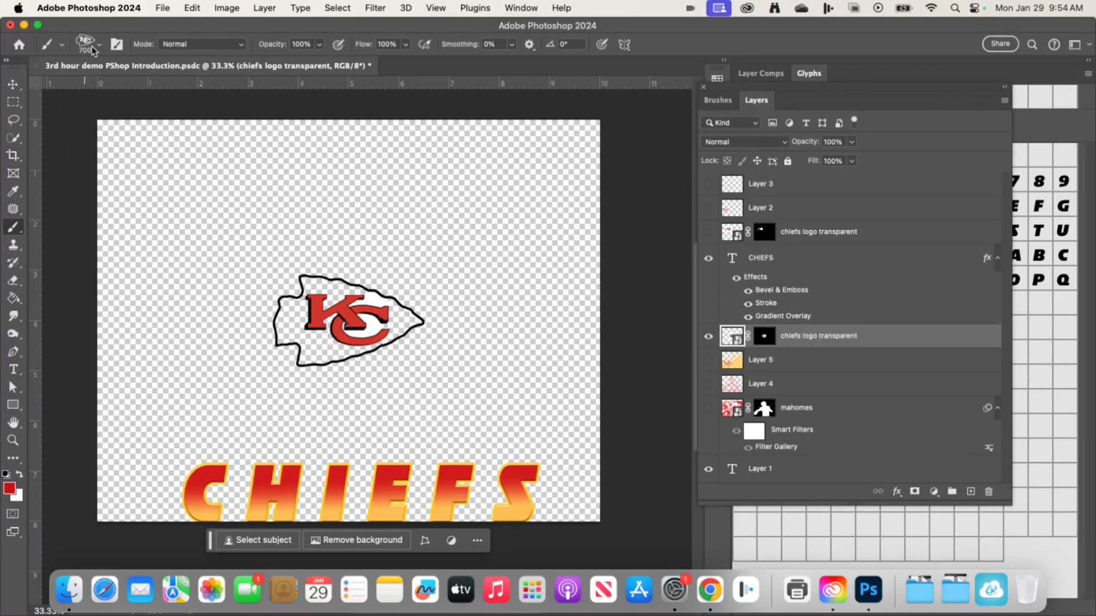
{"action": "left_click", "coordinate": [93, 48]}
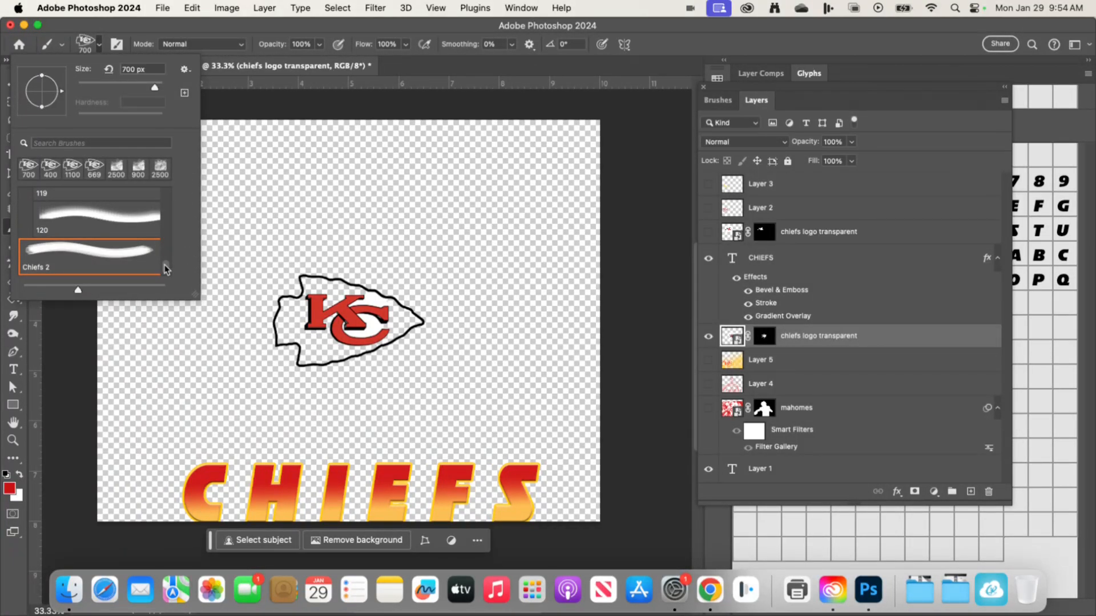
{"action": "left_click_drag", "start_coordinate": [164, 267], "coordinate": [165, 185]}
{"action": "left_click", "coordinate": [25, 197]}
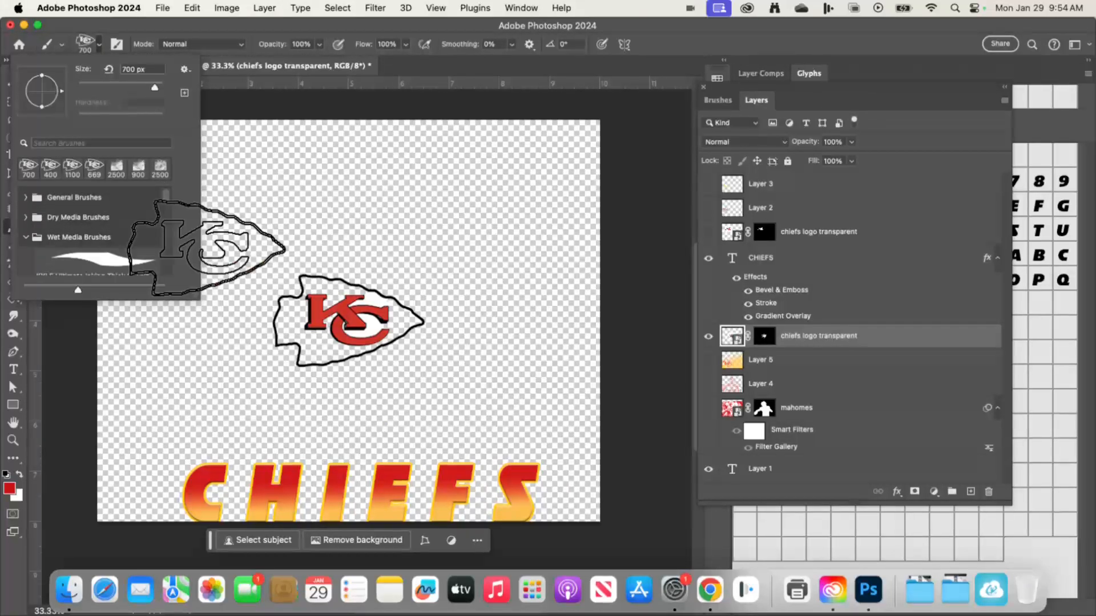
{"action": "left_click", "coordinate": [25, 197]}
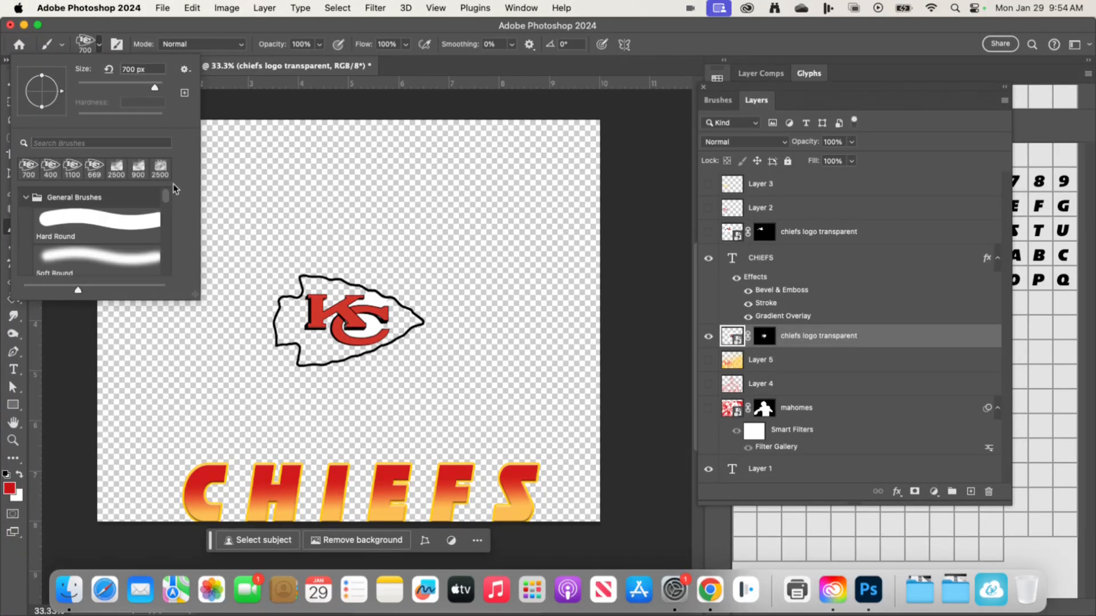
{"action": "left_click_drag", "start_coordinate": [164, 199], "coordinate": [163, 278]}
{"action": "left_click", "coordinate": [109, 258]}
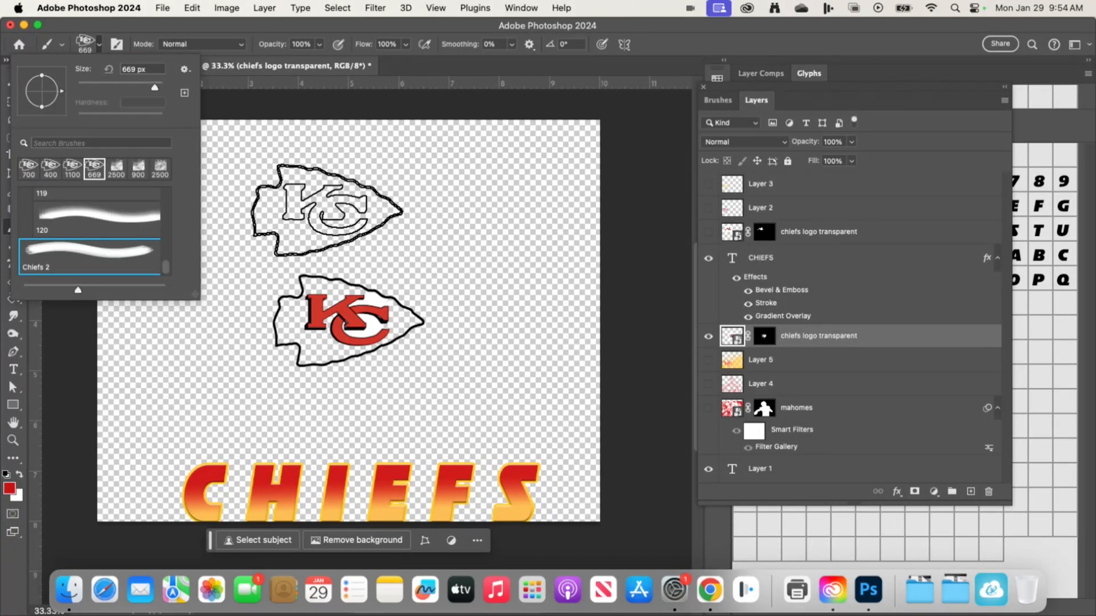
{"action": "mouse_move", "coordinate": [154, 91]}
{"action": "left_mouse_down"}
{"action": "mouse_move", "coordinate": [129, 90]}
{"action": "mouse_move", "coordinate": [150, 90]}
{"action": "left_mouse_up"}
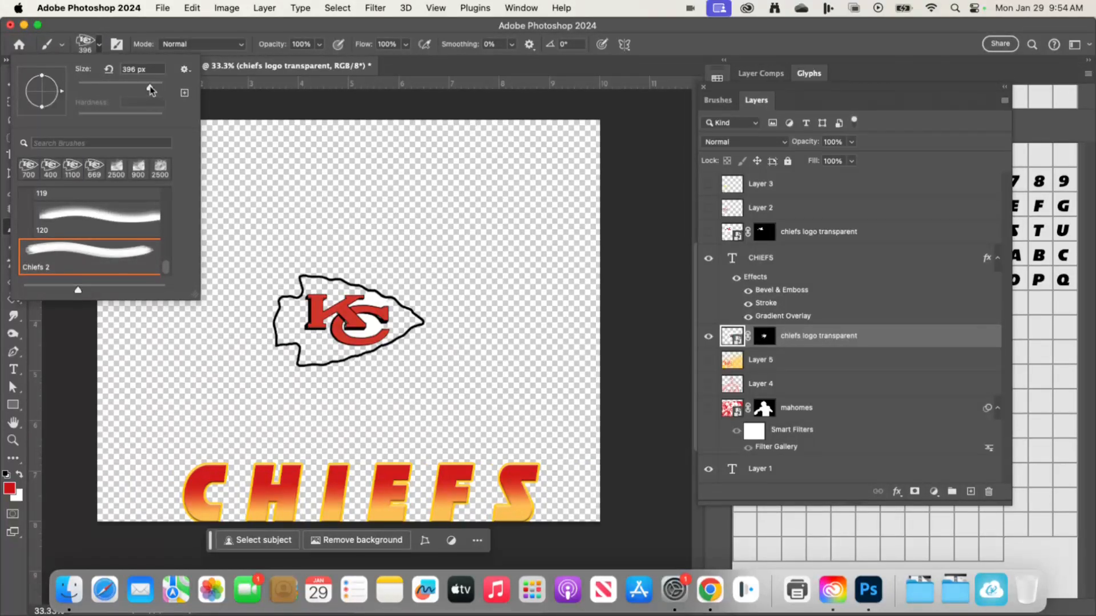
{"action": "type", "text": "11"}
{"action": "key", "text": "Return"}
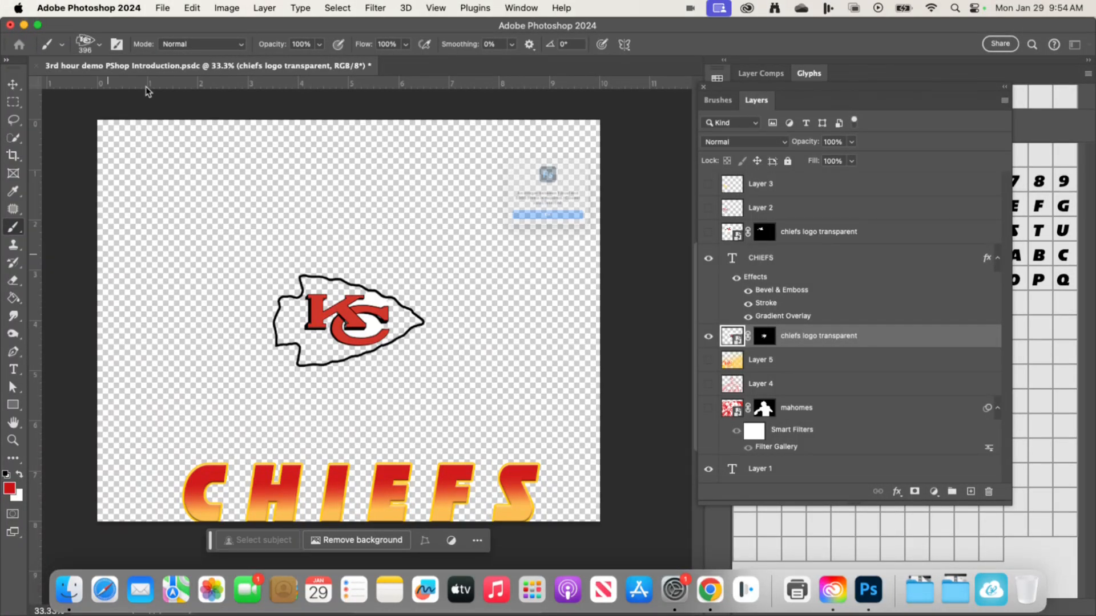
{"action": "left_click", "coordinate": [522, 249]}
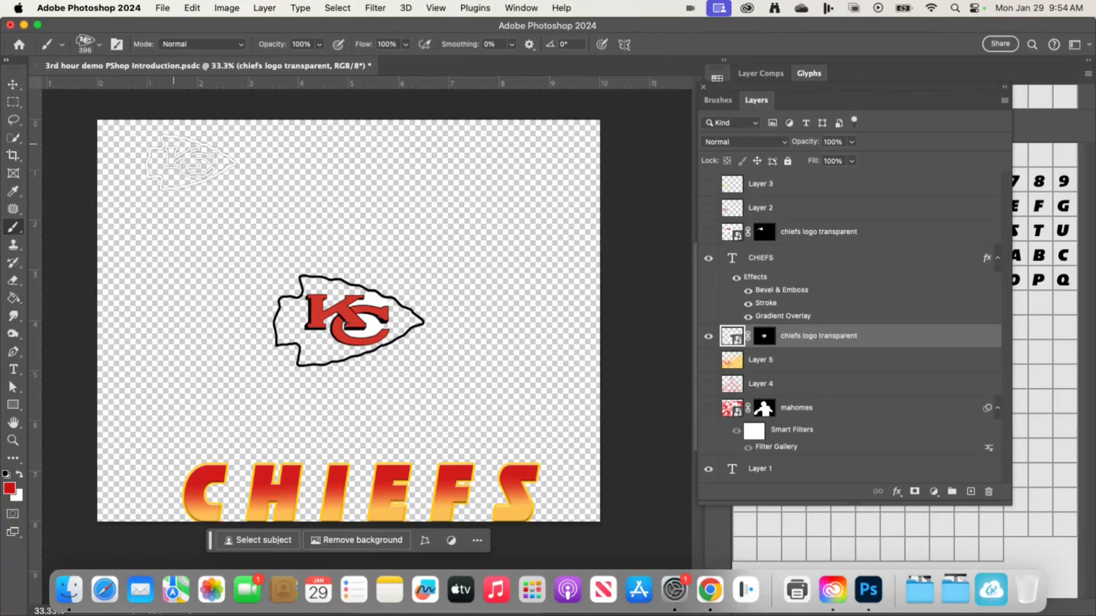
- Enlarge the logo brush to 1000 px and stamp one red logo on a new layer in the canvas's upper-left area
{"action": "key", "text": "bracketright"}
{"action": "key", "text": "bracketright"}
{"action": "key", "text": "bracketright"}
{"action": "key", "text": "bracketright"}
{"action": "key", "text": "bracketright"}
{"action": "key", "text": "bracketright"}
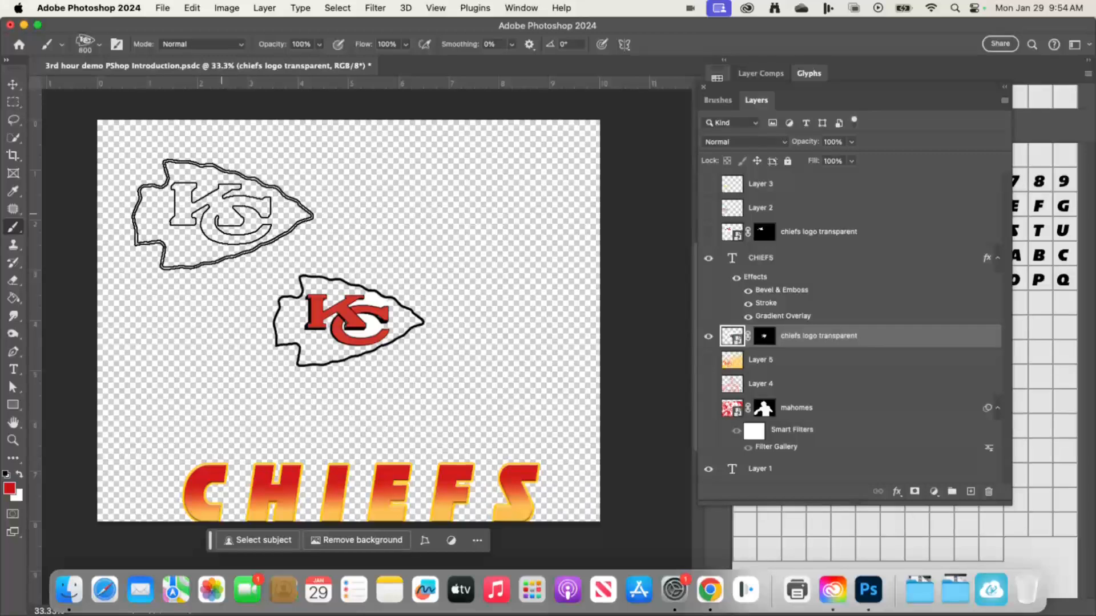
{"action": "key", "text": "bracketleft"}
{"action": "key", "text": "bracketleft"}
{"action": "key", "text": "bracketleft"}
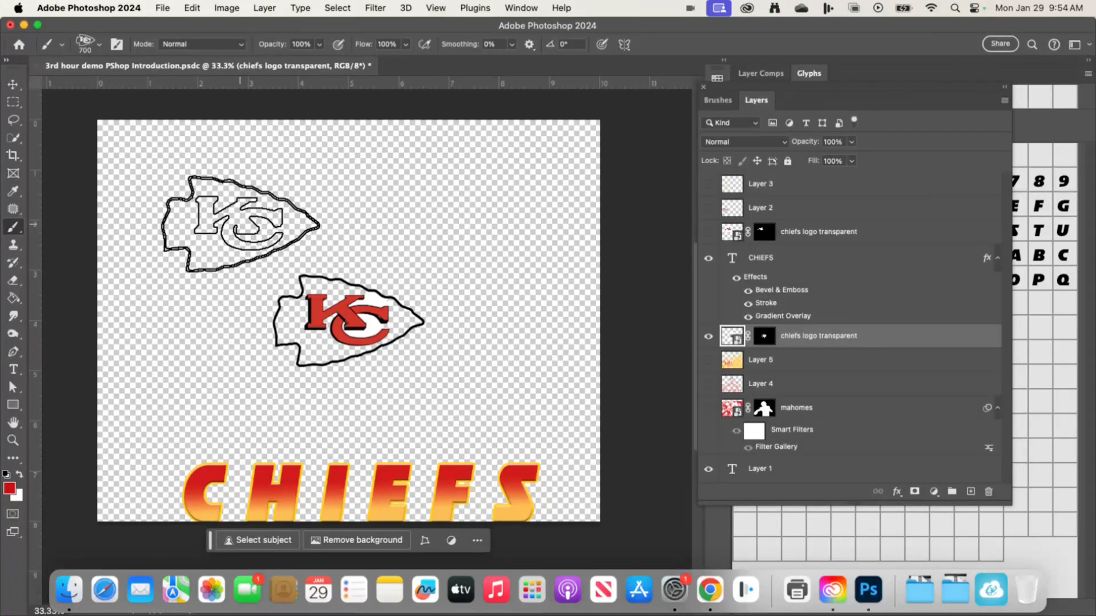
{"action": "key", "text": "bracketright"}
{"action": "key", "text": "bracketright"}
{"action": "key", "text": "bracketright"}
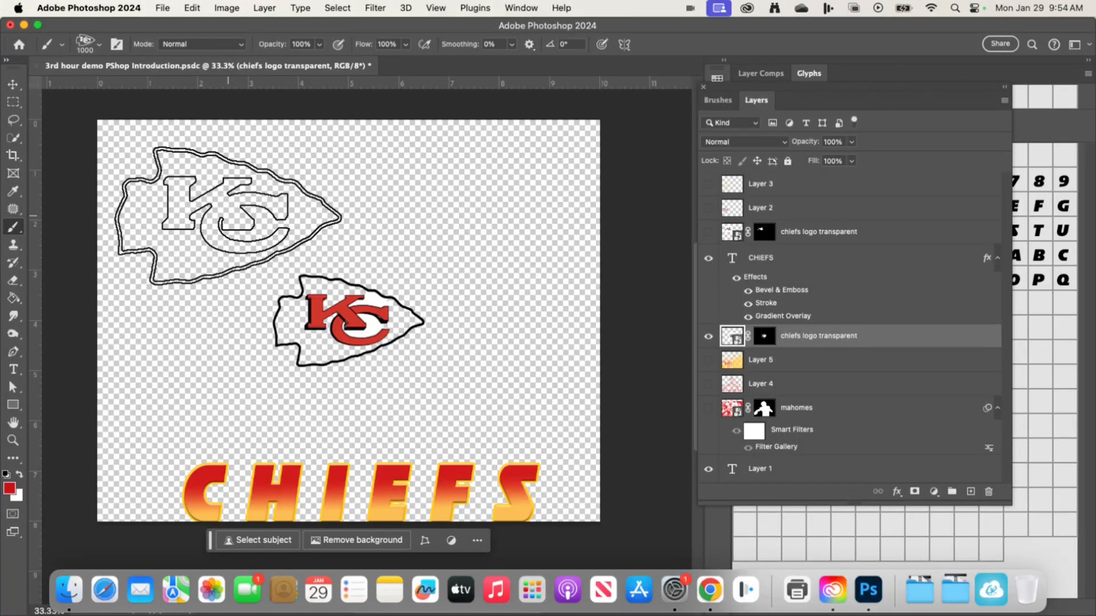
{"action": "key", "text": "super+shift+alt+n"}
{"action": "left_click", "coordinate": [227, 216]}
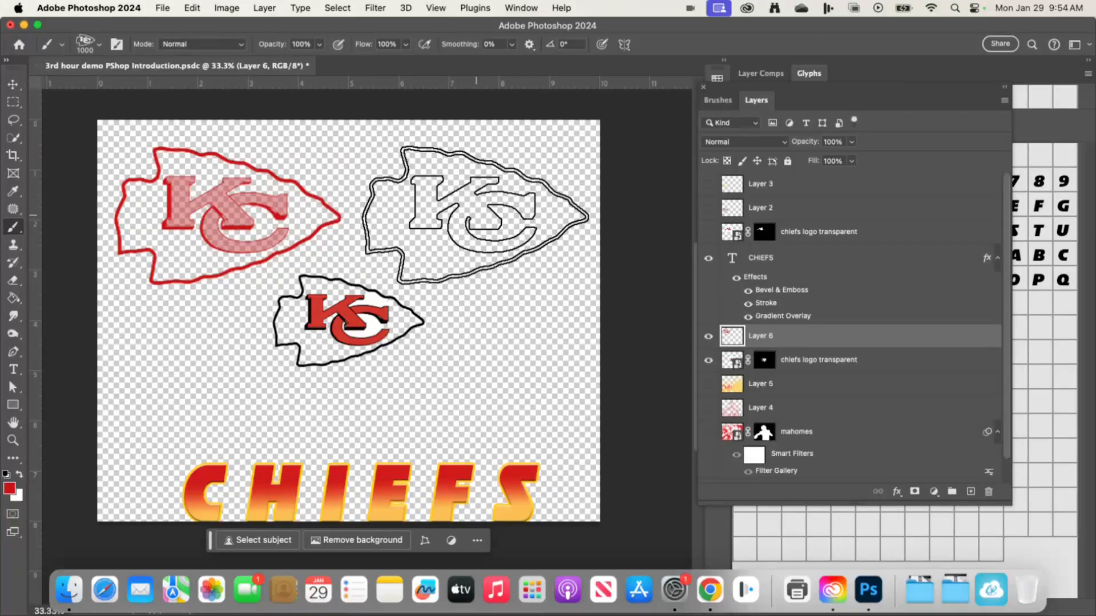
- Reduce the brush to 700 px and stamp three more red logos: top centre, top-right corner, and between them slightly lower
{"action": "key", "text": "bracketleft"}
{"action": "key", "text": "bracketleft"}
{"action": "key", "text": "bracketleft"}
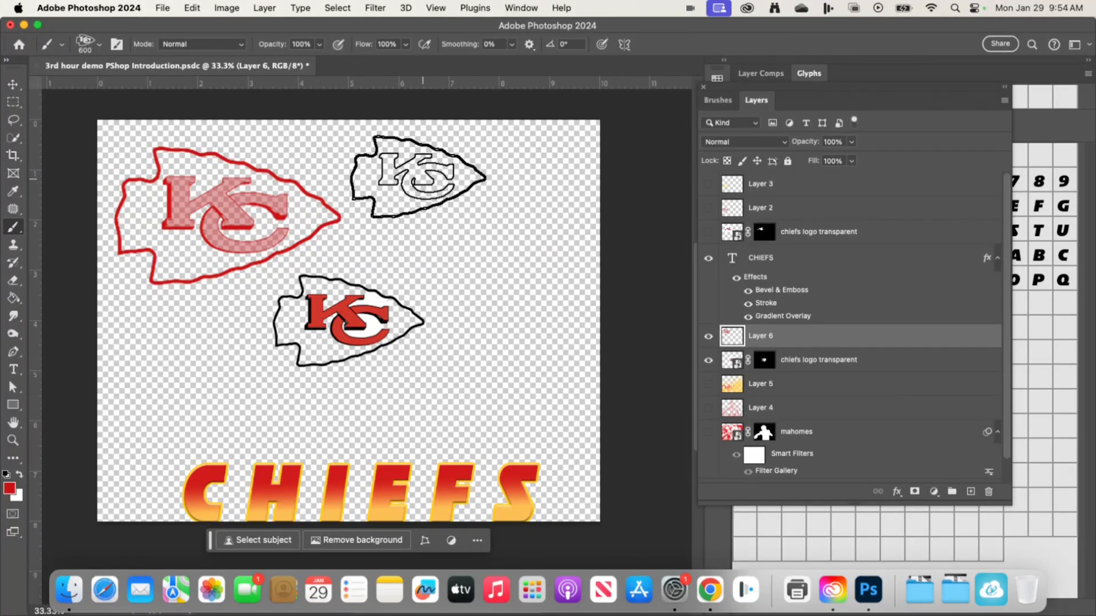
{"action": "key", "text": "bracketleft"}
{"action": "key", "text": "bracketleft"}
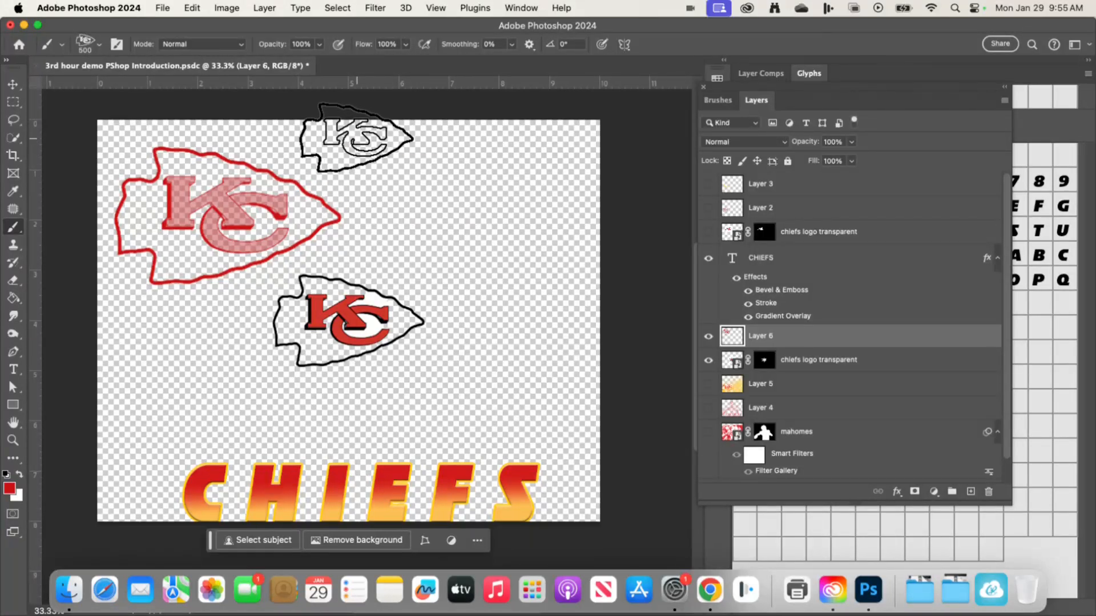
{"action": "key", "text": "bracketright"}
{"action": "key", "text": "bracketright"}
{"action": "left_click", "coordinate": [357, 128]}
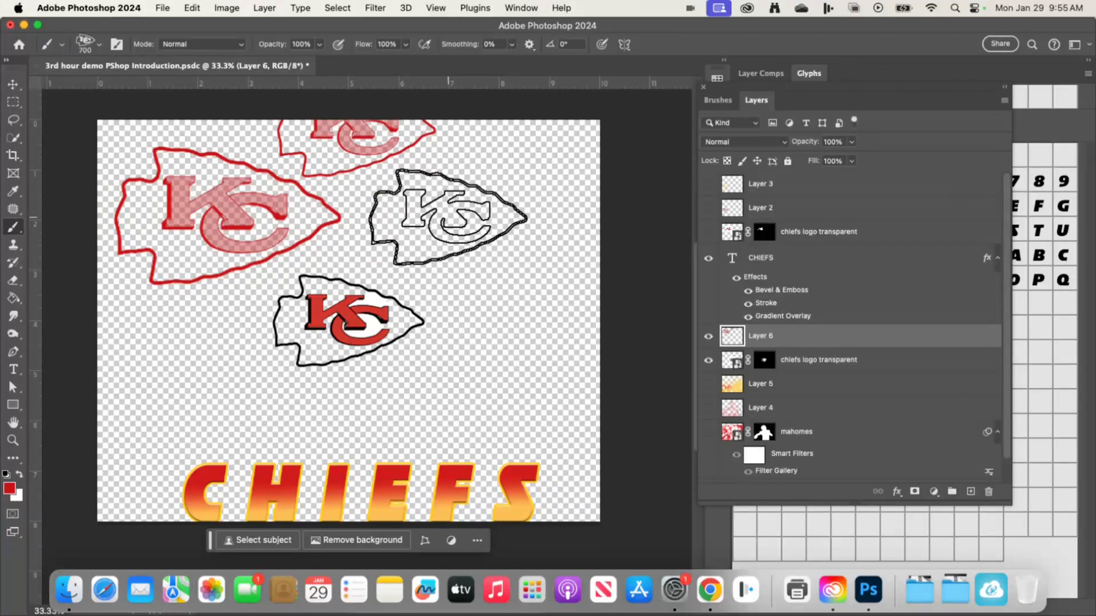
{"action": "left_click", "coordinate": [550, 128]}
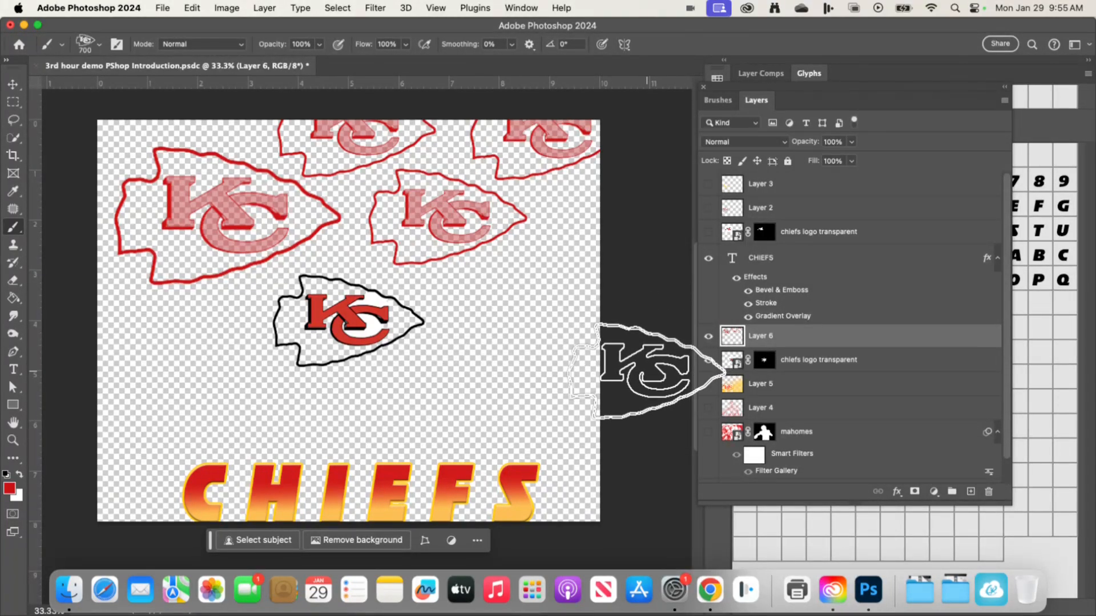
- Free-transform the red logo layer, scaling it to about 103% and shifting it left so the large arrowhead overlaps the canvas edge
{"action": "key", "text": "super+t"}
{"action": "mouse_move", "coordinate": [598, 286]}
{"action": "left_mouse_down"}
{"action": "mouse_move", "coordinate": [666, 409]}
{"action": "mouse_move", "coordinate": [684, 493]}
{"action": "mouse_move", "coordinate": [558, 319]}
{"action": "mouse_move", "coordinate": [579, 278]}
{"action": "mouse_move", "coordinate": [585, 290]}
{"action": "left_mouse_up"}
{"action": "mouse_move", "coordinate": [485, 247]}
{"action": "left_mouse_down"}
{"action": "mouse_move", "coordinate": [454, 246]}
{"action": "mouse_move", "coordinate": [464, 247]}
{"action": "left_mouse_up"}
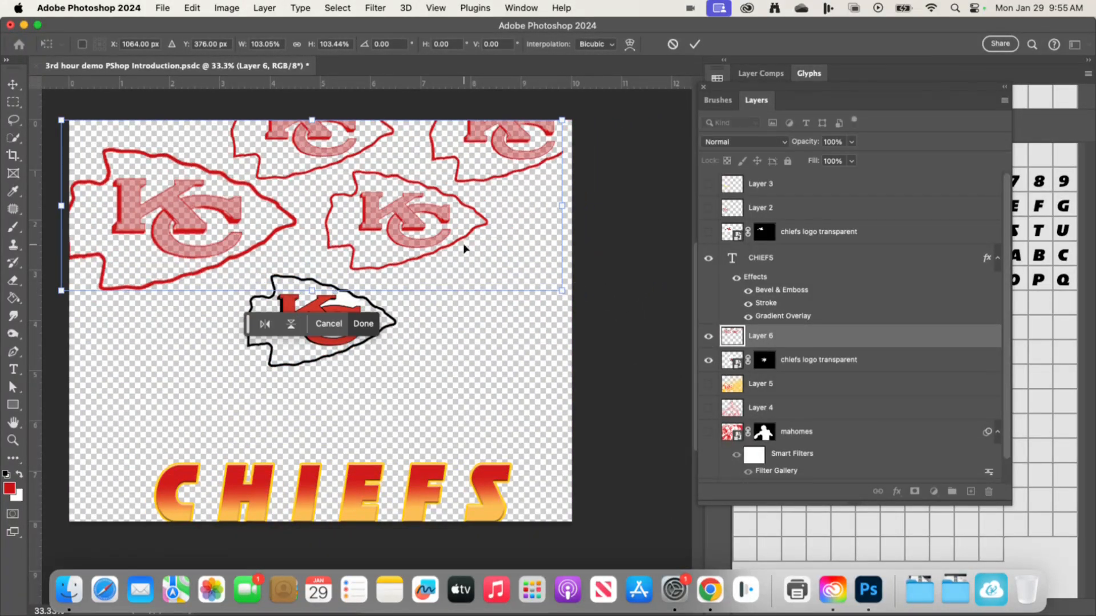
{"action": "key", "text": "b"}
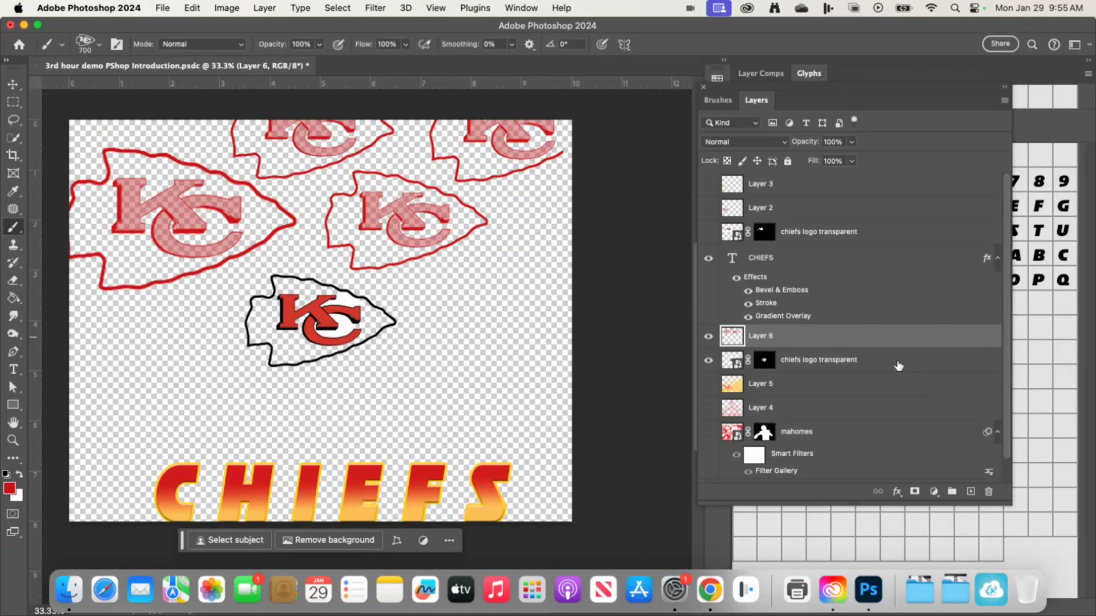
- Add a new layer above the red logos and set the foreground color to gold d0b040
{"action": "left_click", "coordinate": [971, 492]}
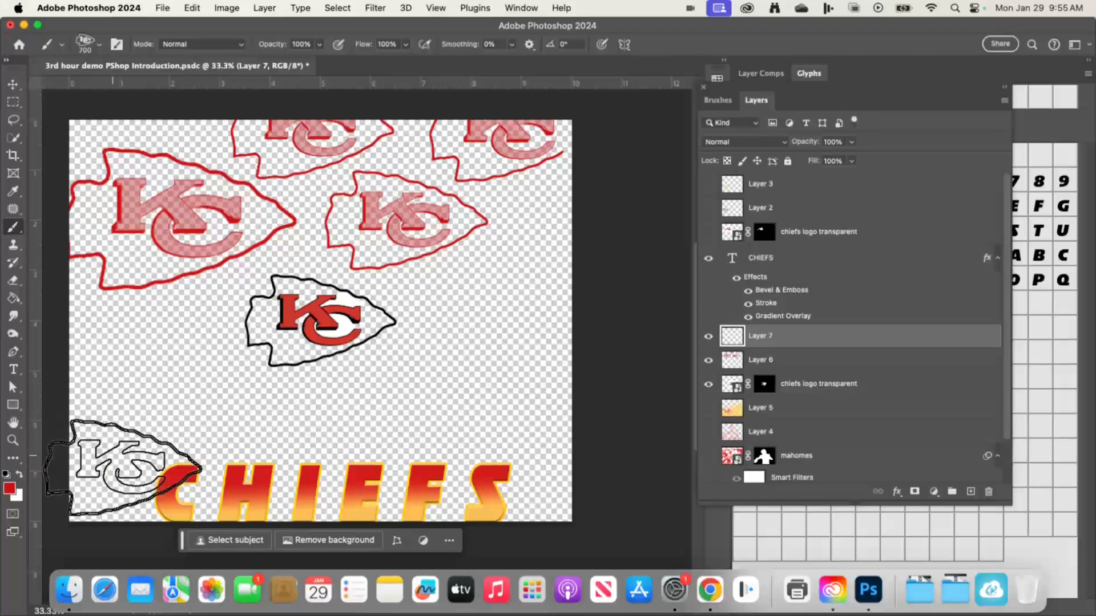
{"action": "left_click", "coordinate": [7, 489]}
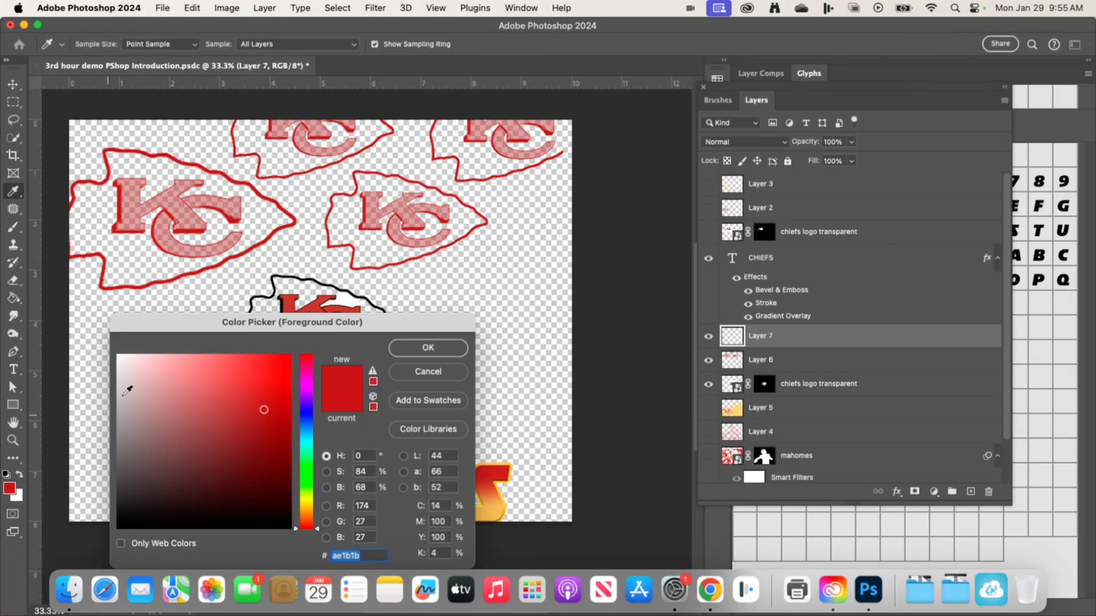
{"action": "left_click", "coordinate": [308, 508]}
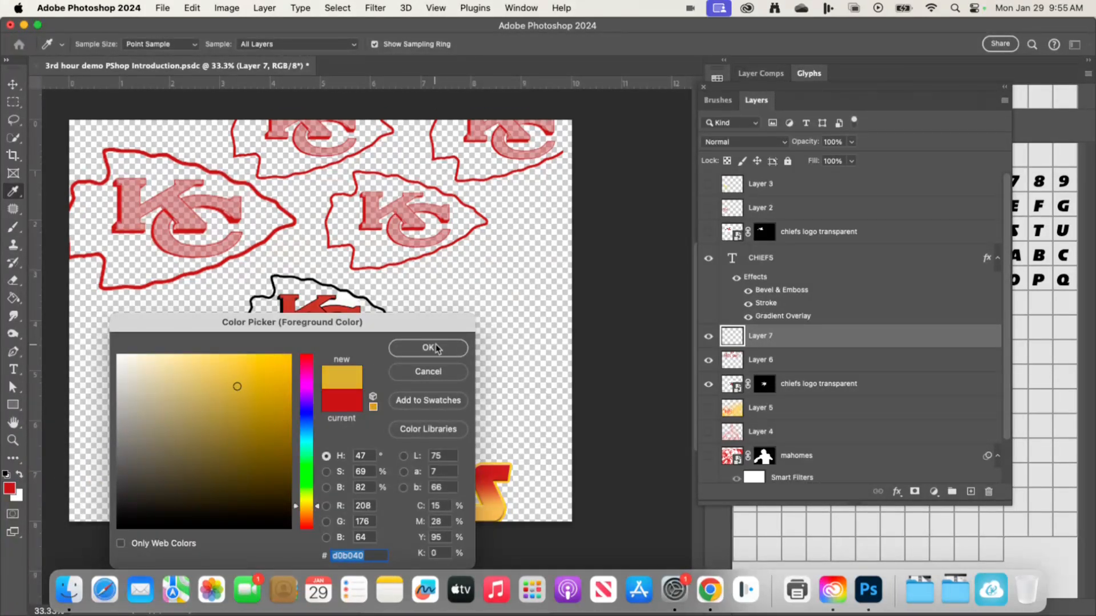
{"action": "left_click", "coordinate": [412, 348]}
- Enlarge the brush to 900 px and stamp gold logos to the right of the placed logo and in the canvas's lower-left area
{"action": "key", "text": "bracketright"}
{"action": "key", "text": "bracketright"}
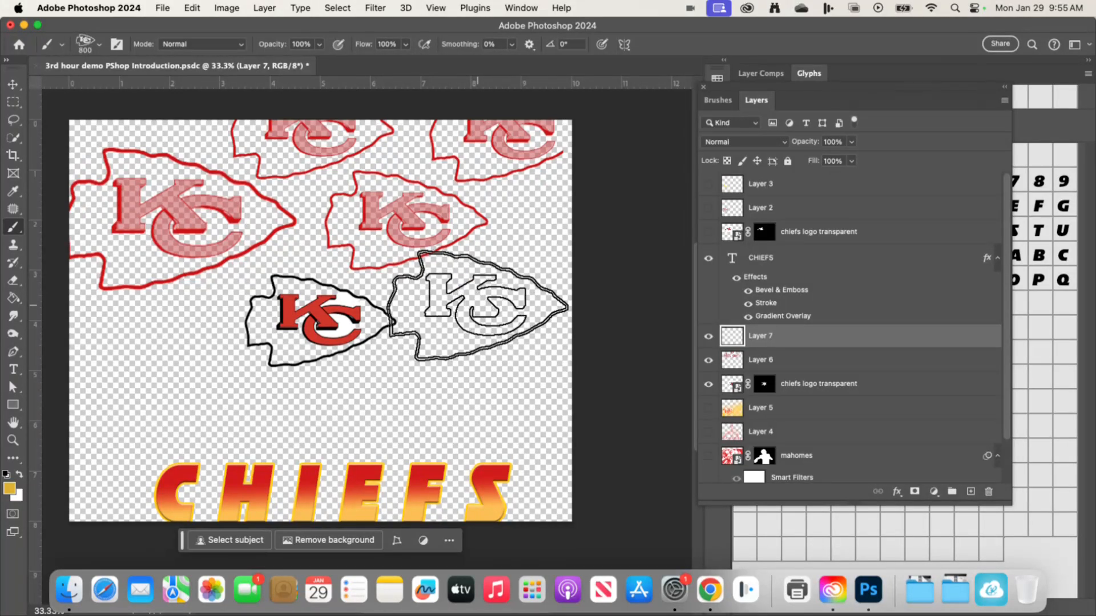
{"action": "left_click", "coordinate": [486, 323]}
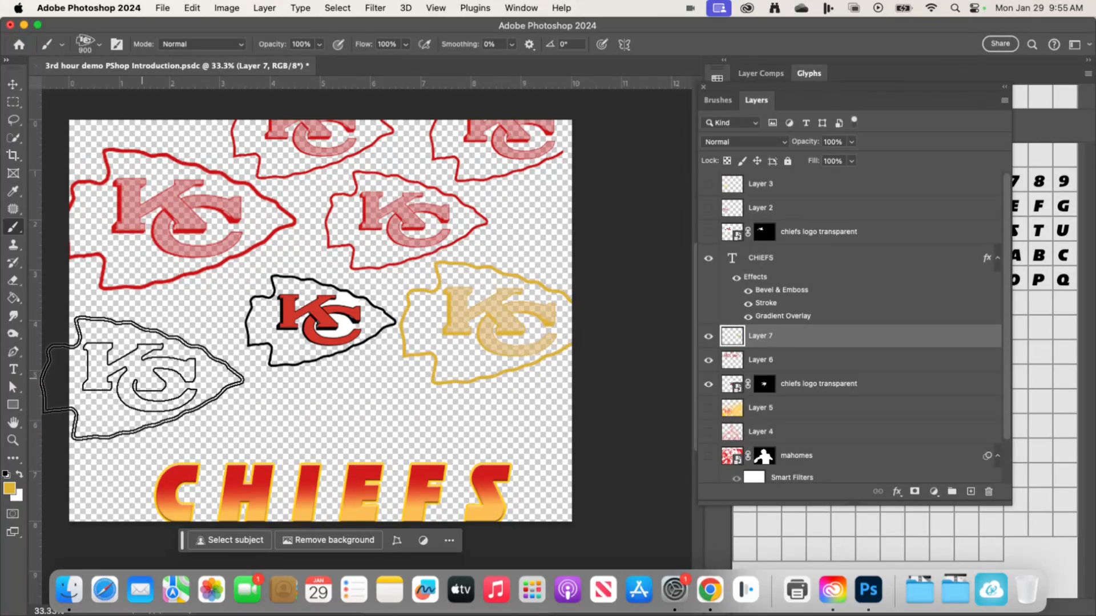
{"action": "left_click", "coordinate": [171, 398]}
{"action": "left_click", "coordinate": [377, 410]}
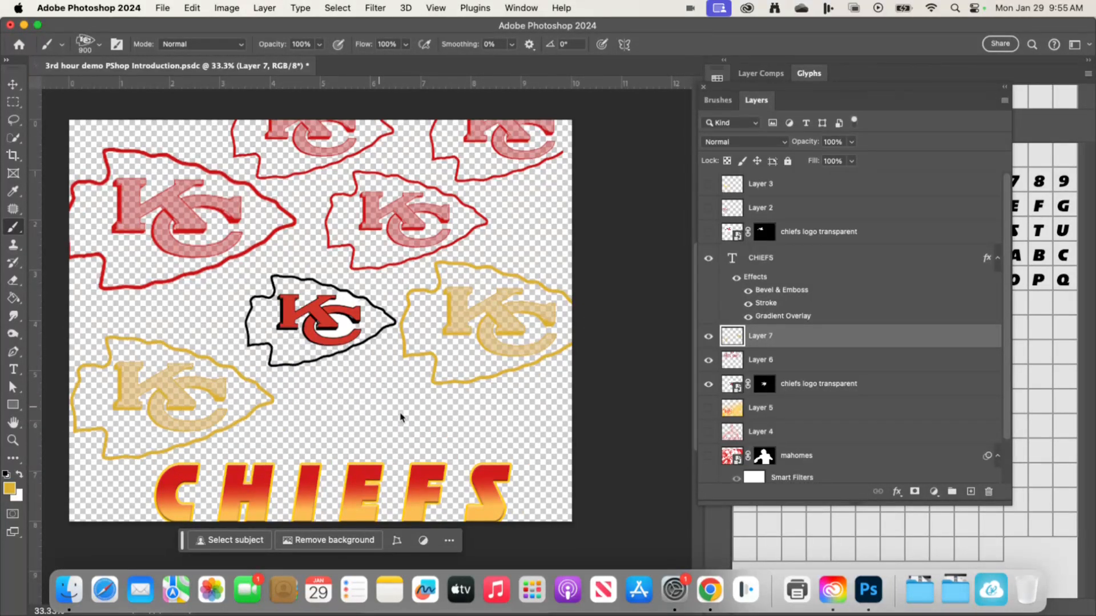
{"action": "left_click", "coordinate": [549, 238]}
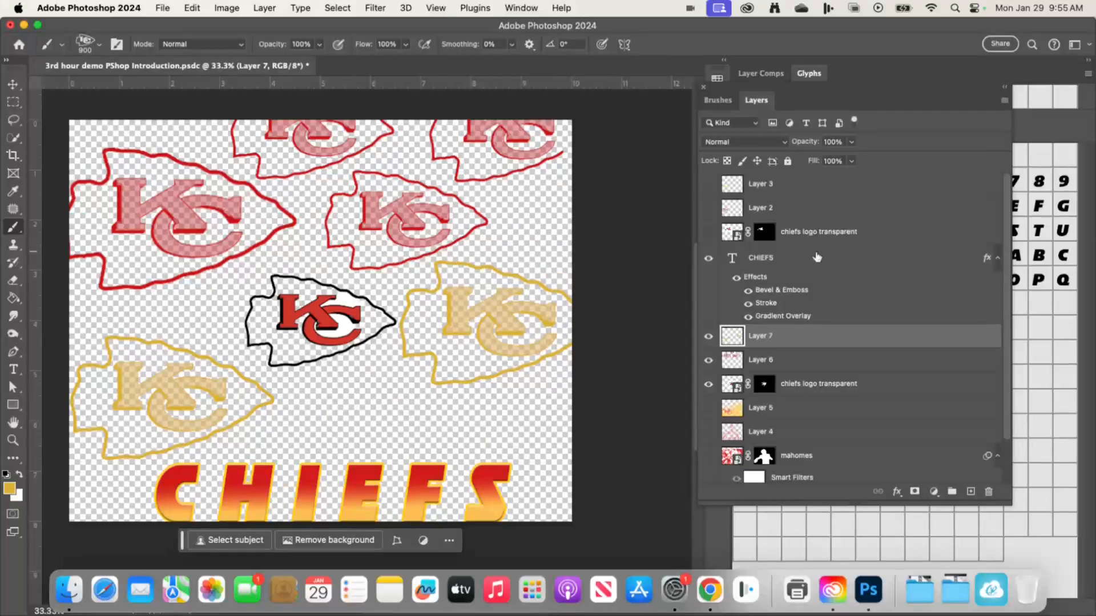